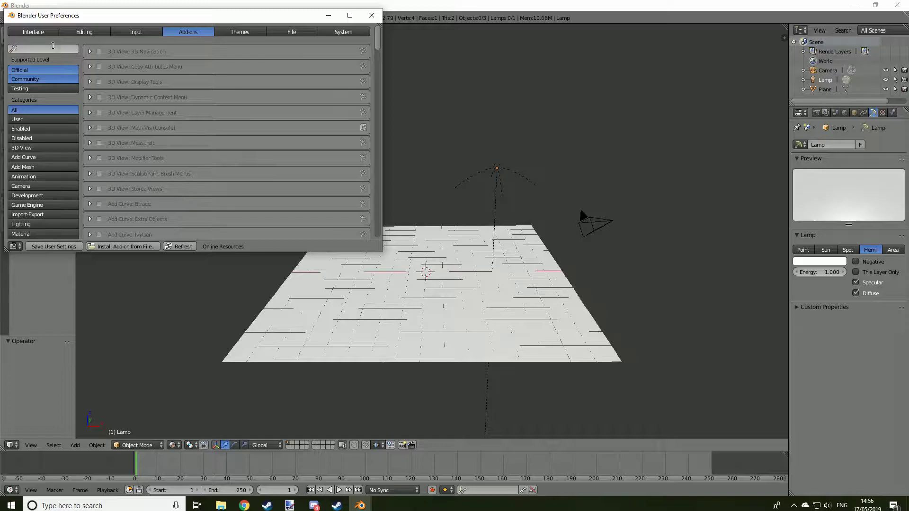
# Find the Import Images as Planes add-on by searching "image", and import SophiaBeach.png as a plane.
pyautogui.press('Return')
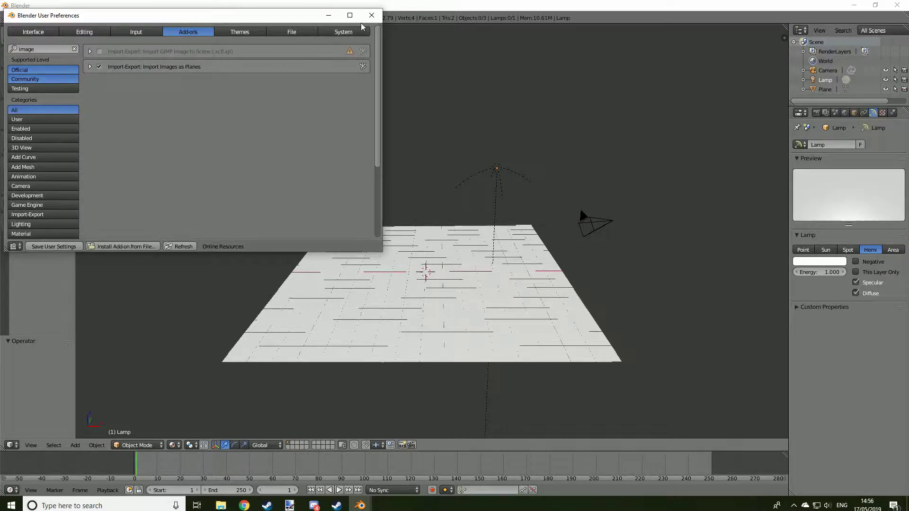
pyautogui.click(371, 15)
pyautogui.click(29, 17)
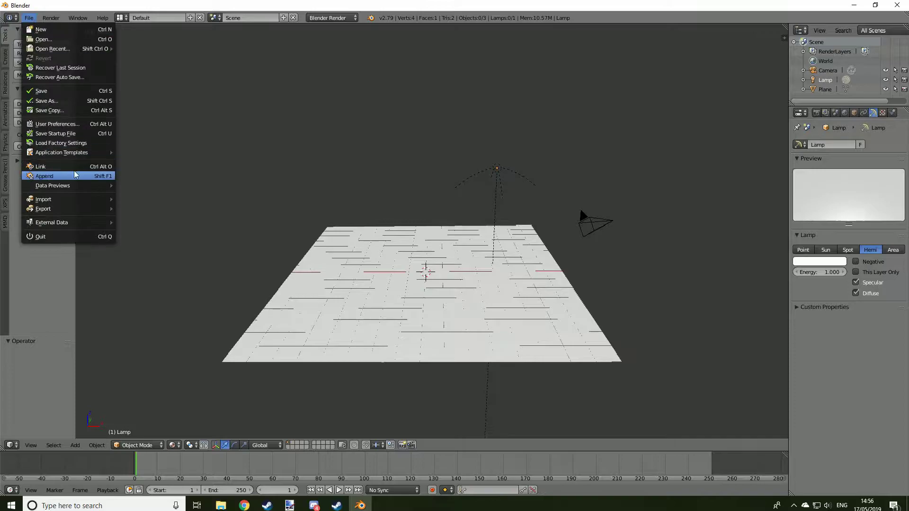
pyautogui.moveTo(78, 199)
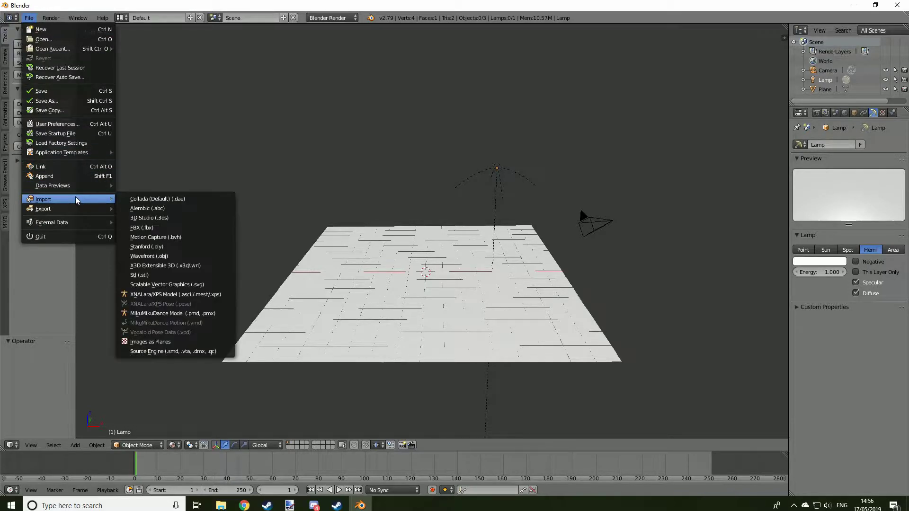
pyautogui.click(155, 346)
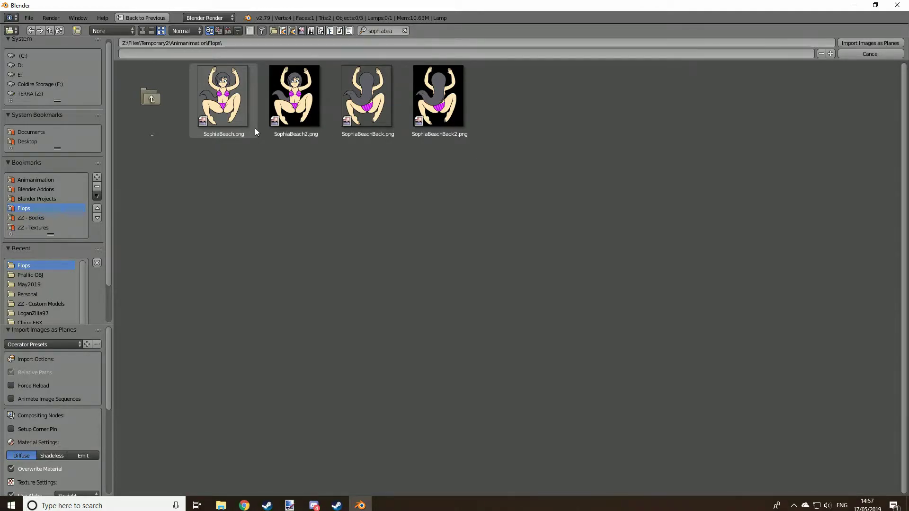
pyautogui.doubleClick(240, 105)
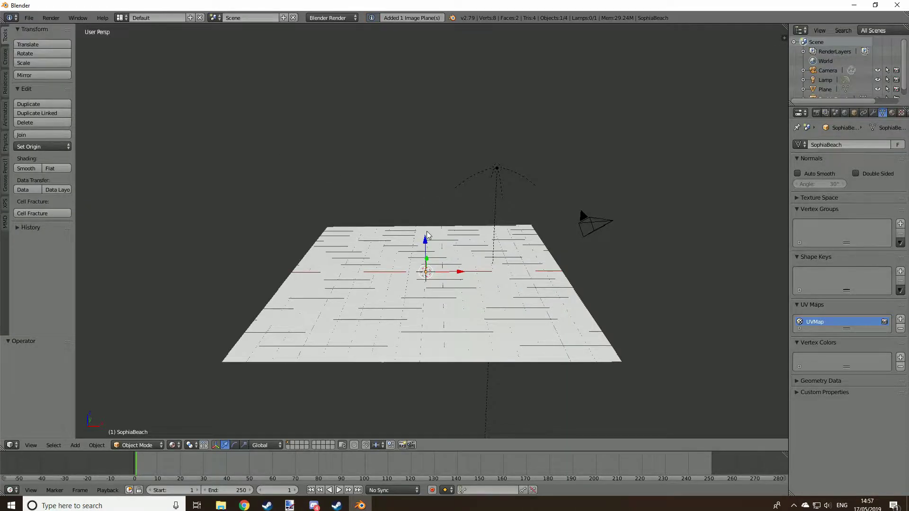
# Raise the imported image plane straight up above the floor and scale it up.
pyautogui.scroll(5, 427, 245)
pyautogui.moveTo(418, 263); pyautogui.dragTo(549, 261, button='middle')
pyautogui.keyDown('shift'); pyautogui.moveTo(430, 334); pyautogui.dragTo(448, 300, button='middle'); pyautogui.keyUp('shift')
pyautogui.scroll(1, 448, 300)
pyautogui.moveTo(439, 342); pyautogui.dragTo(442, 142)
pyautogui.click(21, 64)
pyautogui.click(391, 253)
# Subdivide the whole image plane four times with one cut each, and return to Object Mode.
pyautogui.press('Tab')
pyautogui.press('Tab')
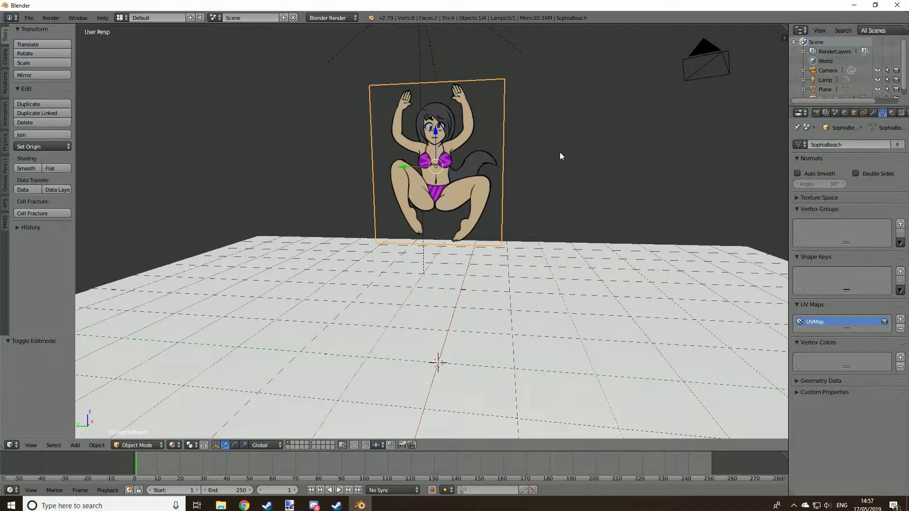
pyautogui.press('Tab')
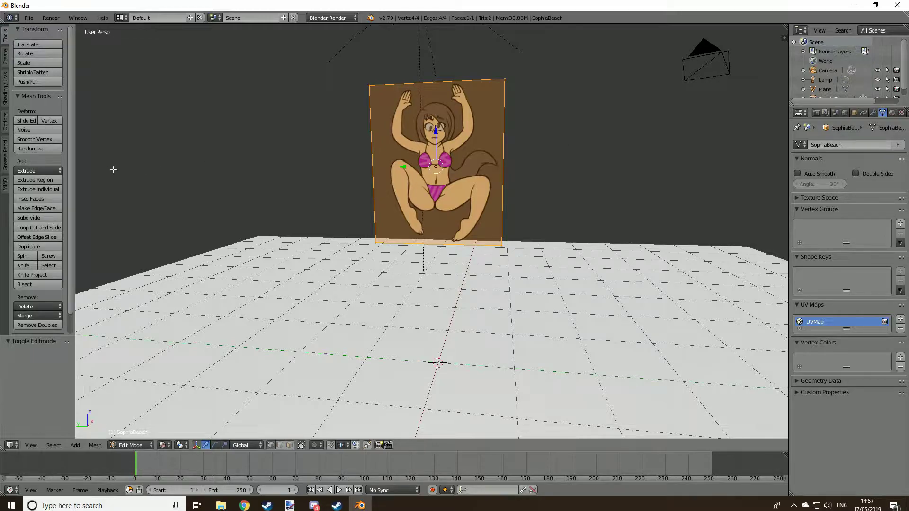
pyautogui.click(38, 217)
pyautogui.click(38, 217)
pyautogui.click(38, 217)
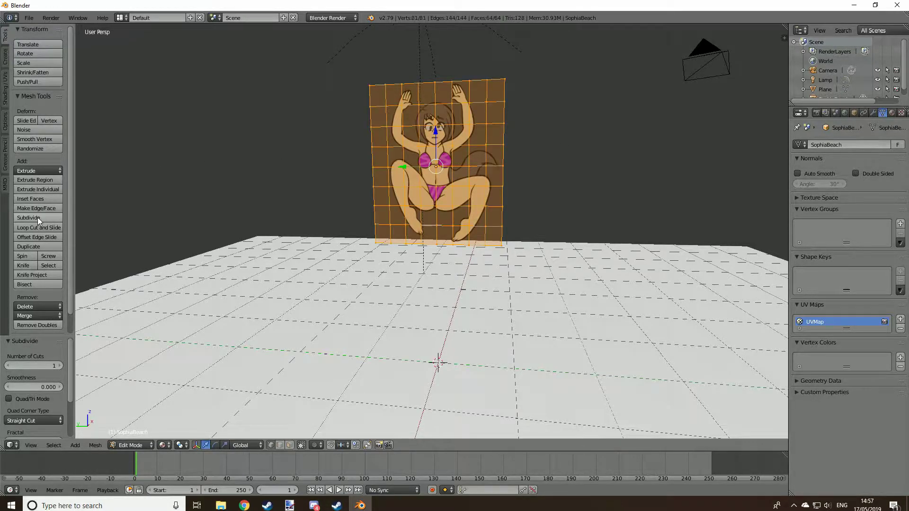
pyautogui.click(38, 217)
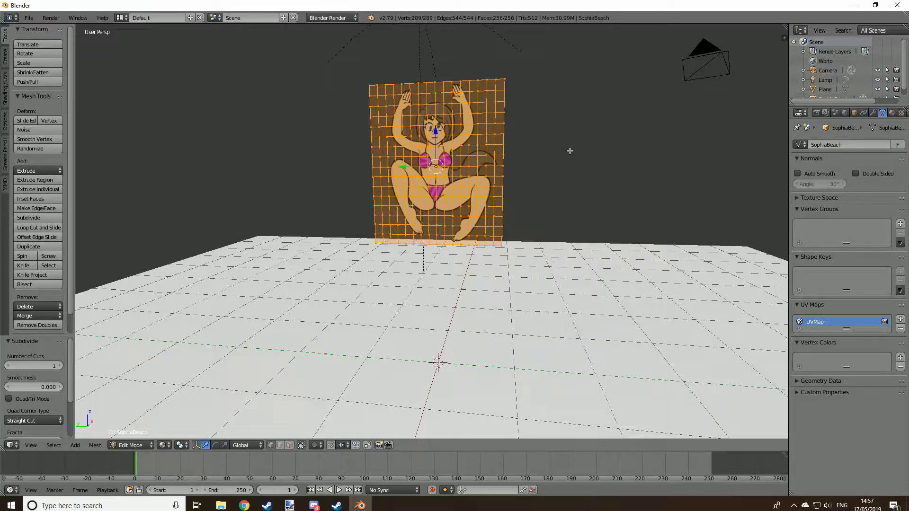
pyautogui.press('Tab')
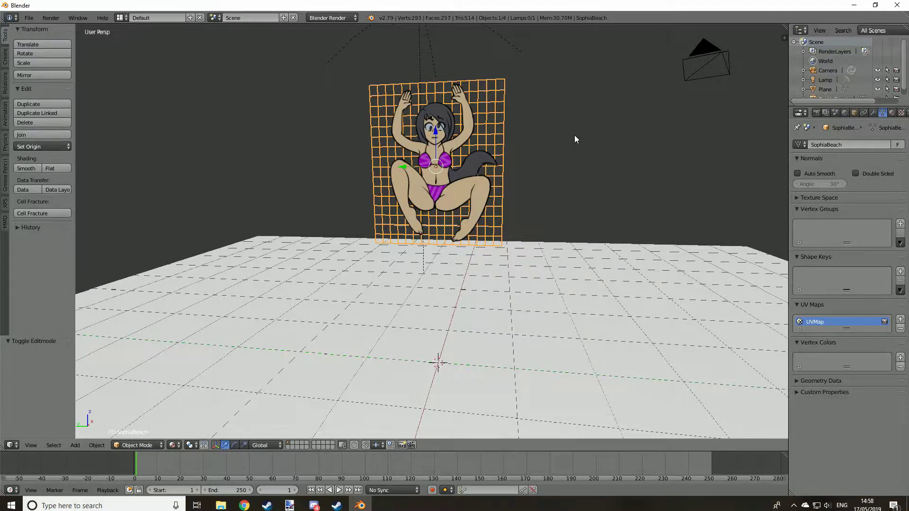
# Duplicate the subdivided image plane in place and move the copy 0.006 along the X axis.
pyautogui.moveTo(560, 141); pyautogui.dragTo(515, 146, button='middle')
pyautogui.hotkey('shift', 'd')
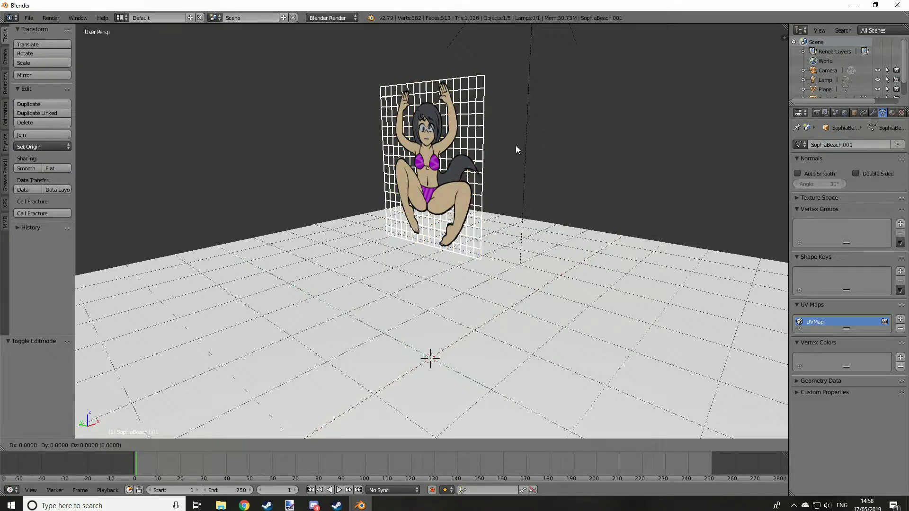
pyautogui.rightClick(515, 146)
pyautogui.moveTo(515, 145); pyautogui.dragTo(428, 121, button='middle')
pyautogui.scroll(4, 450, 174)
pyautogui.moveTo(428, 122); pyautogui.dragTo(428, 121)
pyautogui.moveTo(428, 121); pyautogui.dragTo(443, 141, button='middle')
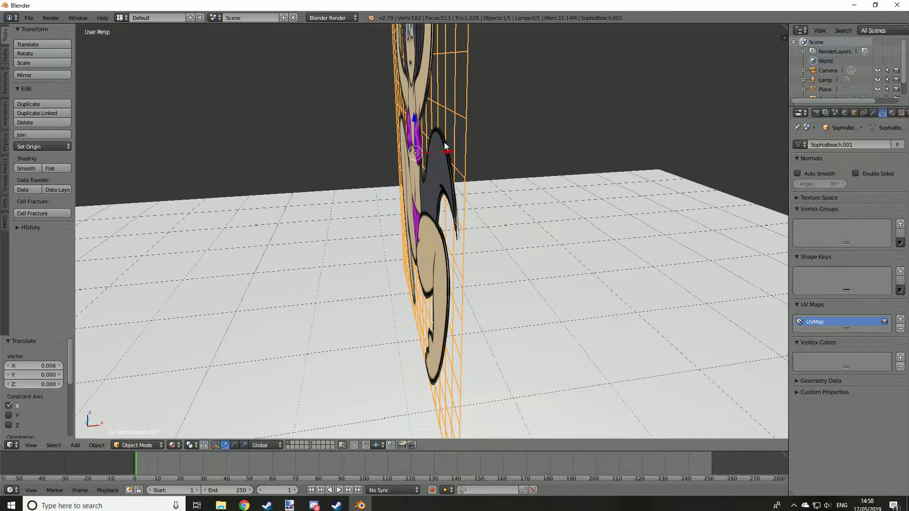
pyautogui.scroll(1, 461, 229)
pyautogui.moveTo(477, 212); pyautogui.dragTo(528, 114, button='middle')
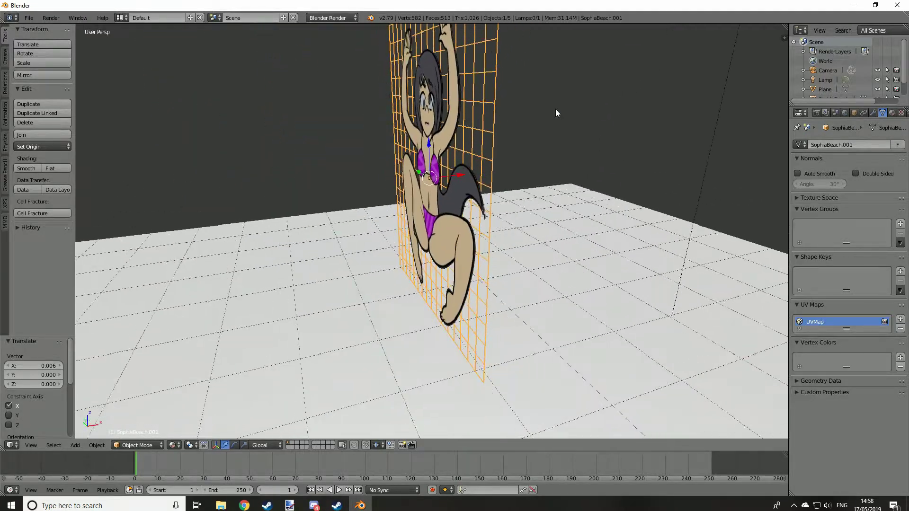
# Make the duplicate plane's material and texture single-user copies, independent of the original plane.
pyautogui.click(892, 112)
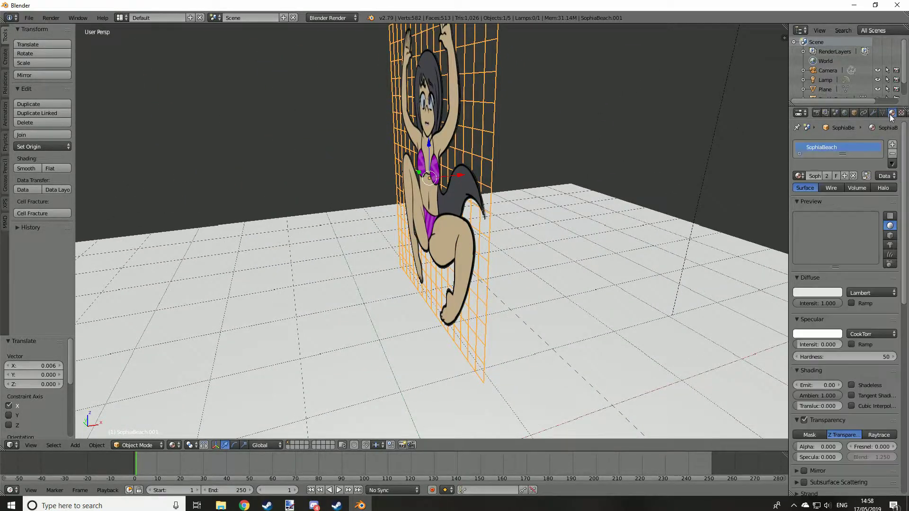
pyautogui.click(843, 176)
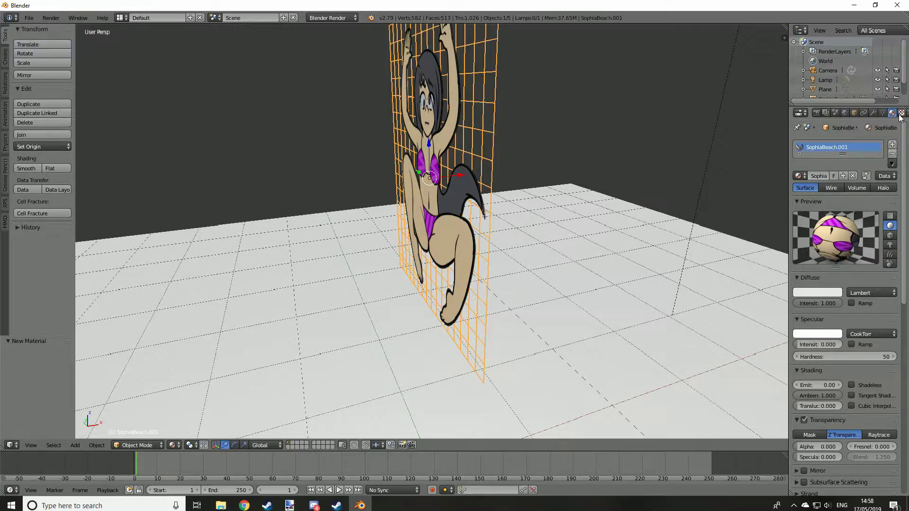
pyautogui.click(900, 113)
pyautogui.click(881, 217)
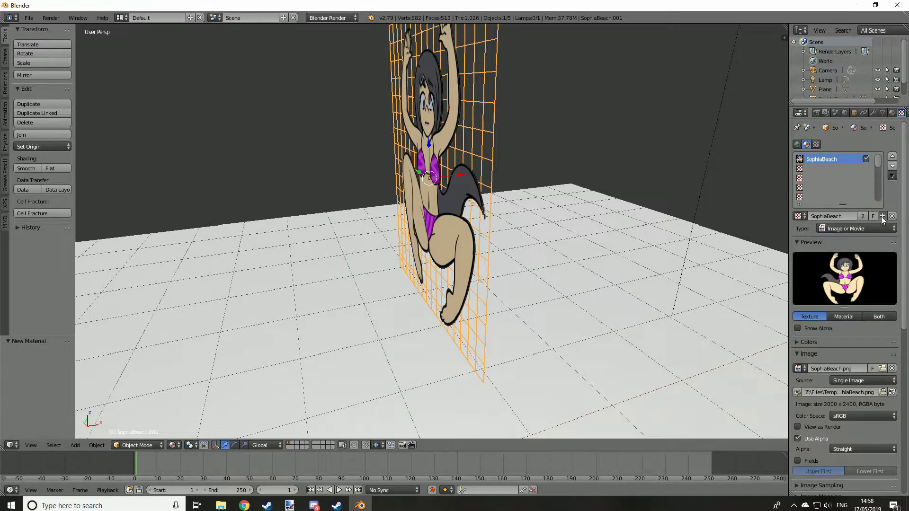
# Replace the duplicate plane's texture image with SophiaBeachBack.png, filtering the files by "sophiabeach" and showing thumbnails.
pyautogui.click(883, 369)
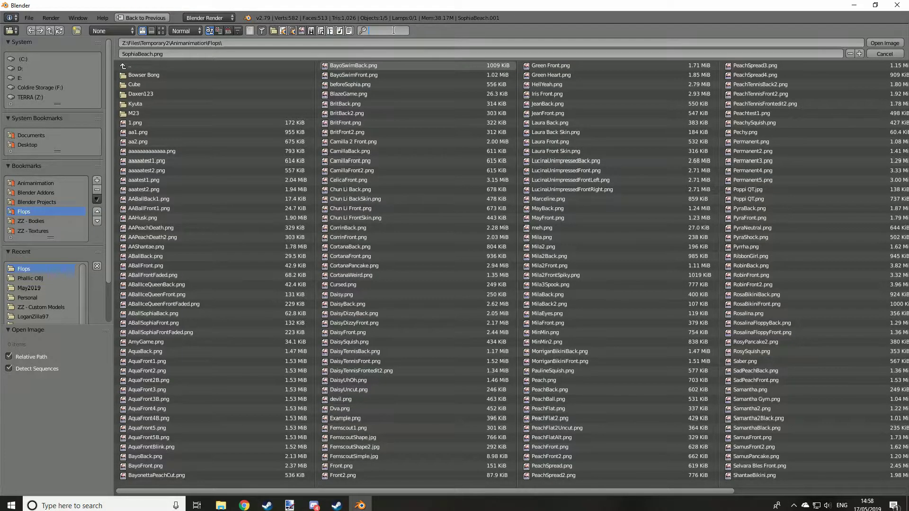
pyautogui.write('sophiabeach')
pyautogui.press('Return')
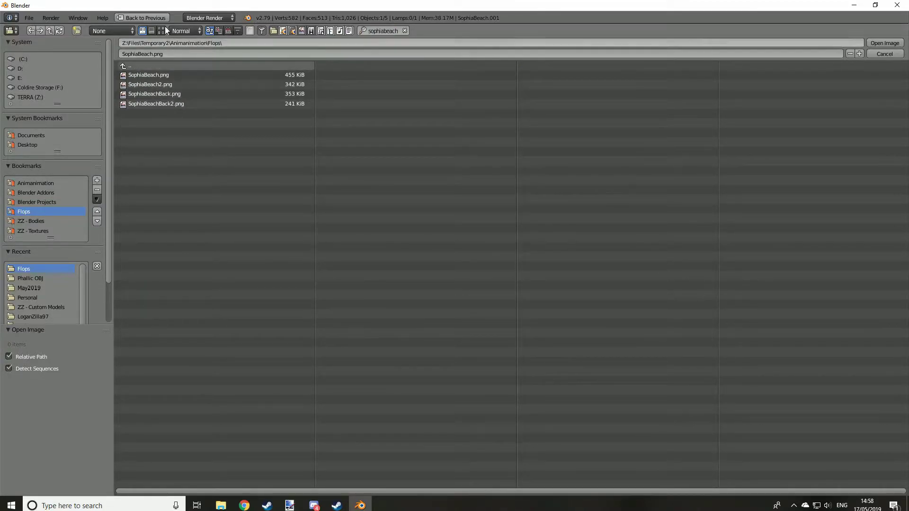
pyautogui.click(161, 31)
pyautogui.click(368, 105)
pyautogui.doubleClick(388, 105)
pyautogui.moveTo(551, 137)
pyautogui.mouseDown(button='middle')
pyautogui.moveTo(412, 127)
pyautogui.moveTo(628, 121)
pyautogui.moveTo(462, 120)
pyautogui.moveTo(548, 129)
pyautogui.mouseUp(button='middle')
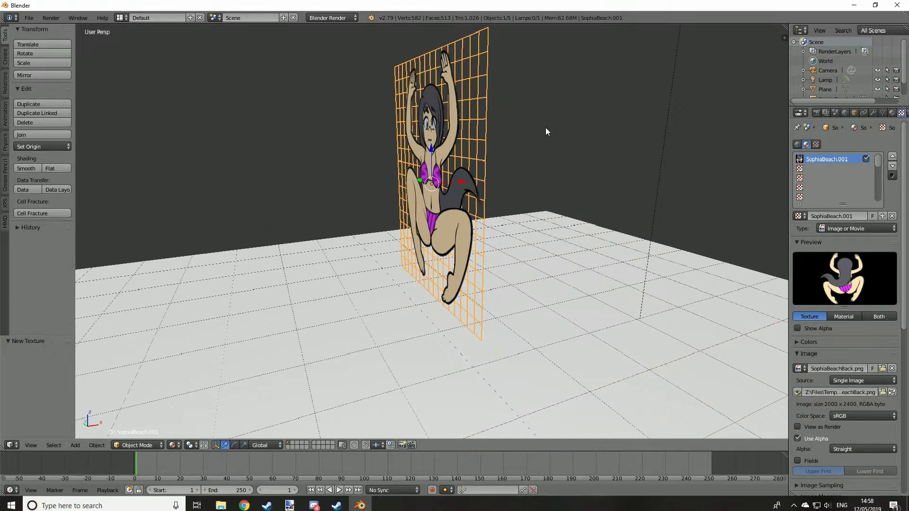
# Give the front image plane Cloth physics with the Rubber preset and enable Self Collision.
pyautogui.rightClick(425, 148)
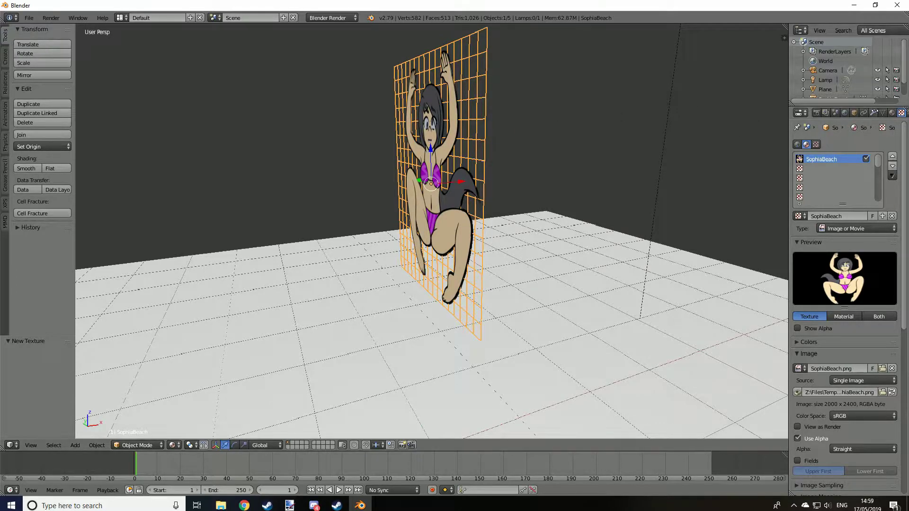
pyautogui.scroll(-2, 880, 112)
pyautogui.click(879, 112)
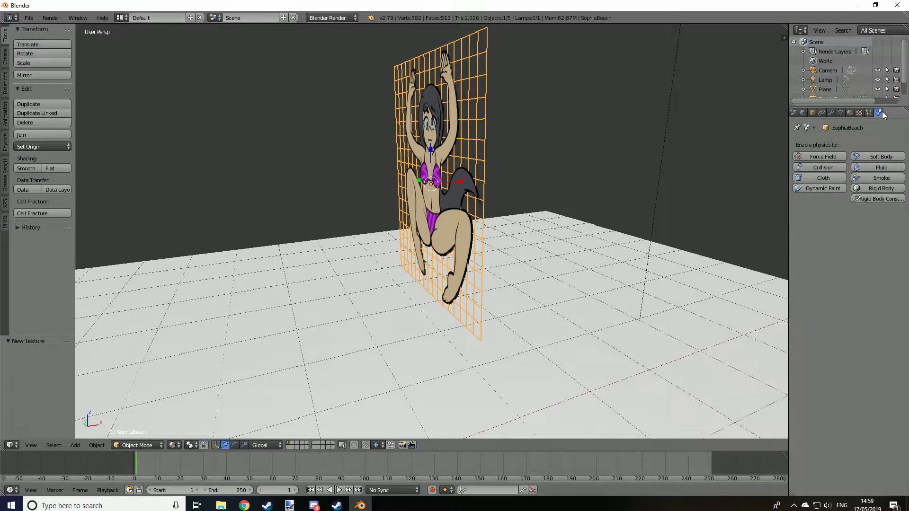
pyautogui.click(819, 178)
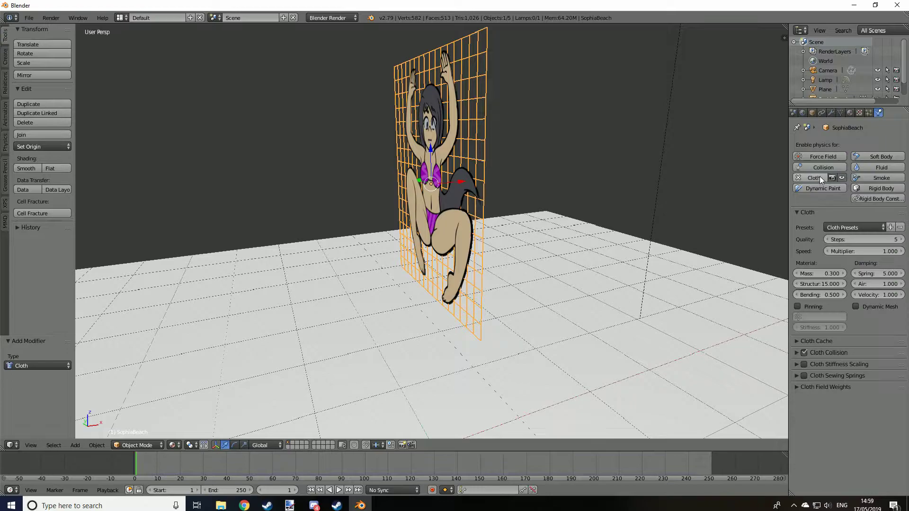
pyautogui.click(845, 227)
pyautogui.click(845, 267)
pyautogui.click(797, 352)
pyautogui.click(855, 368)
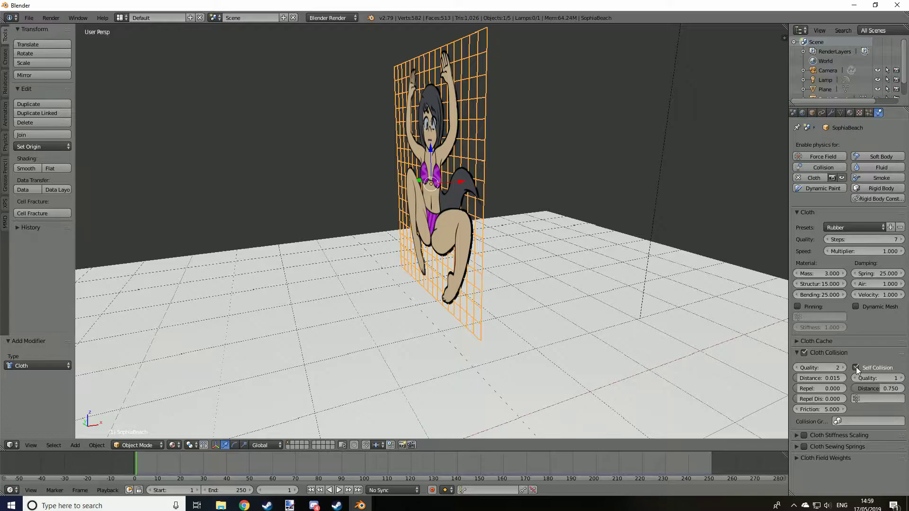
# Play the front plane's cloth simulation from frame 0 and rewind to frame 0.
pyautogui.press('Left')
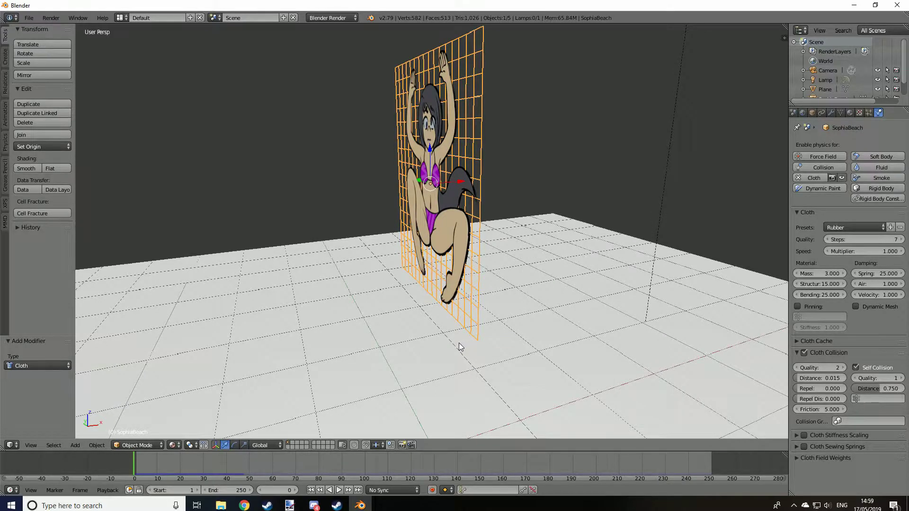
pyautogui.click(339, 490)
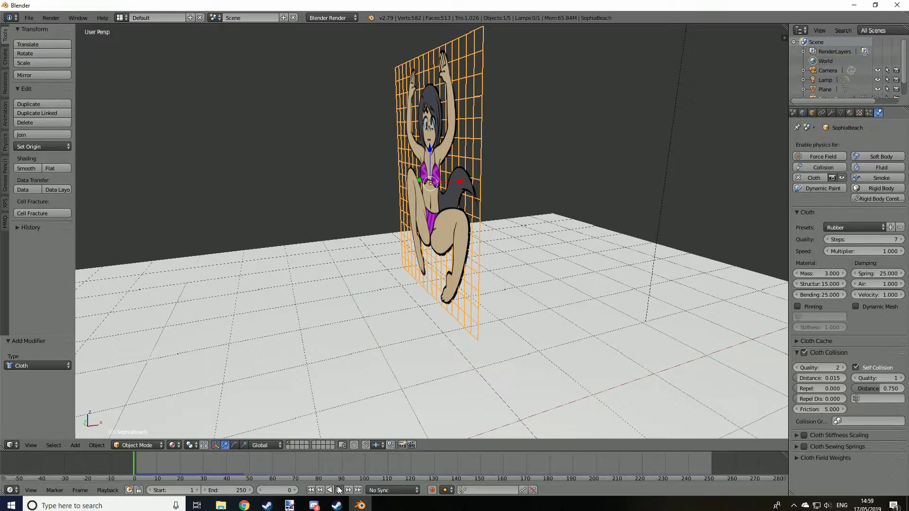
pyautogui.scroll(-4, 387, 316)
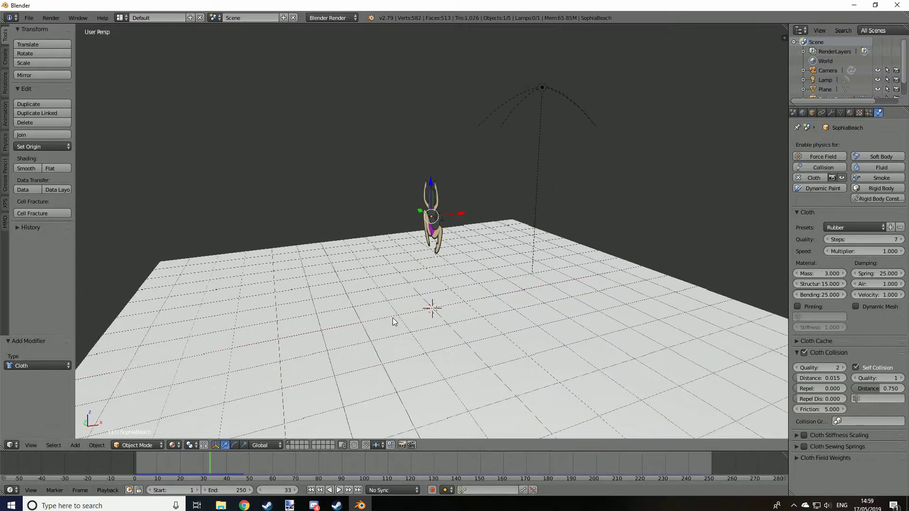
pyautogui.scroll(3, 410, 322)
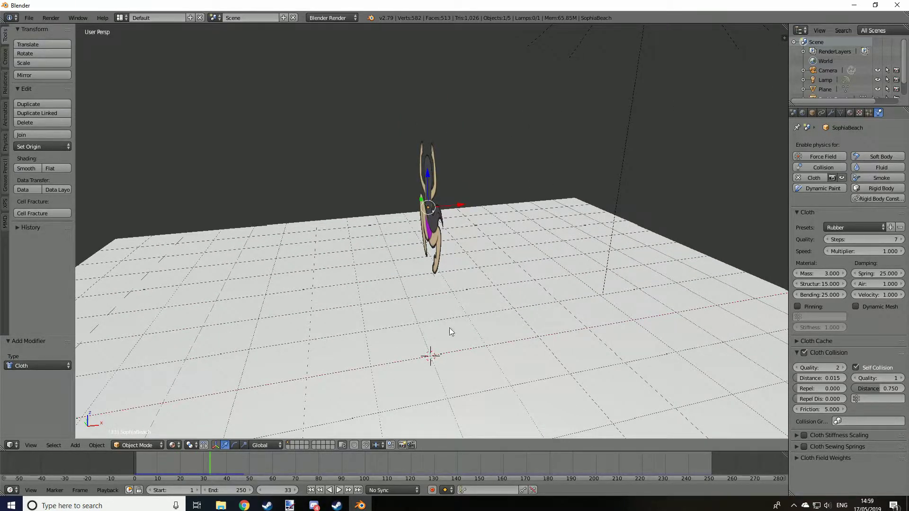
pyautogui.click(107, 458)
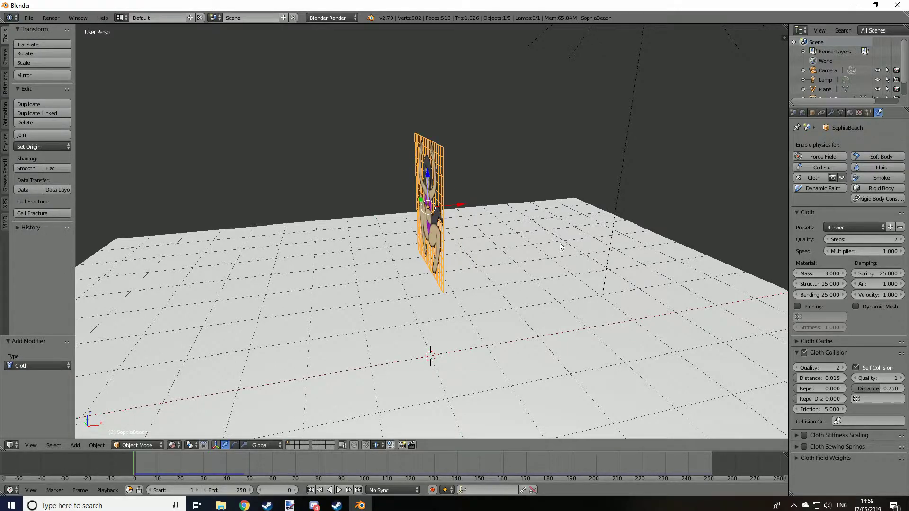
# Enable Collision physics on the white floor plane.
pyautogui.rightClick(547, 217)
pyautogui.press('g')
pyautogui.rightClick(566, 195)
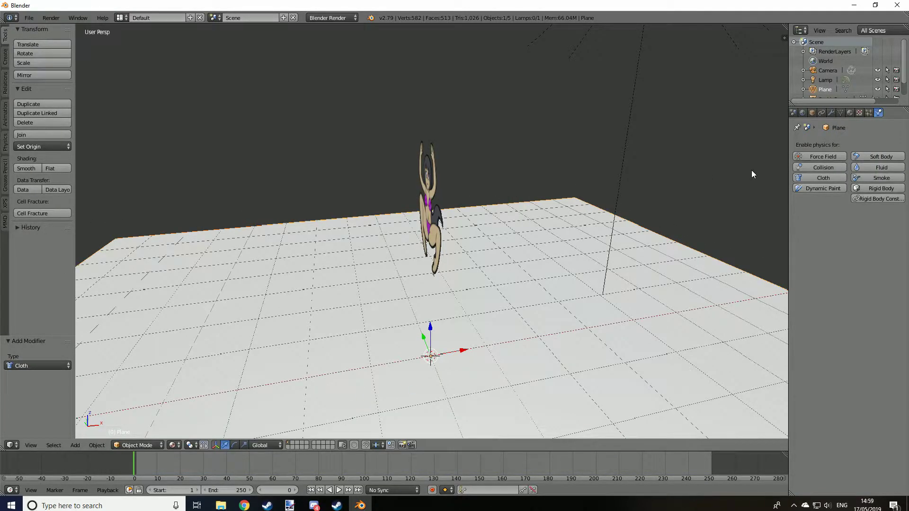
pyautogui.click(821, 168)
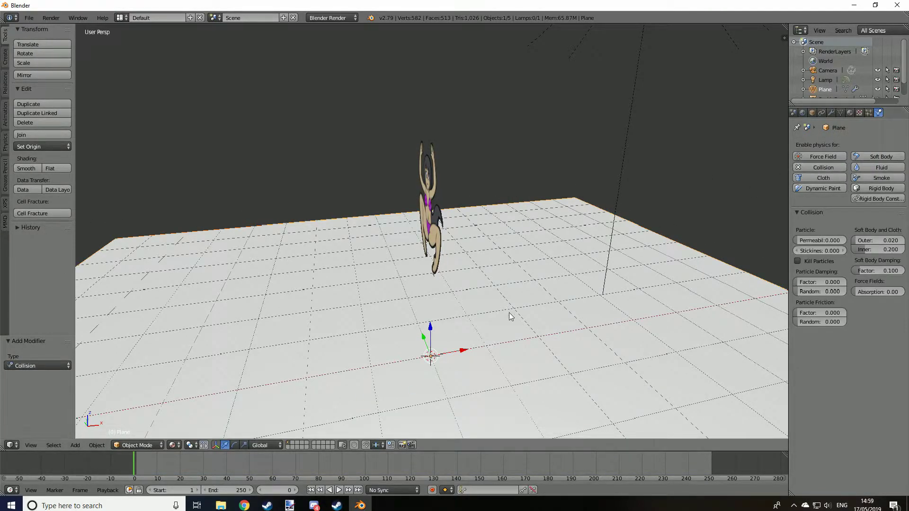
# Play and scrub the simulation to examine how the front plane falls onto the floor, and return to frame 0.
pyautogui.click(340, 490)
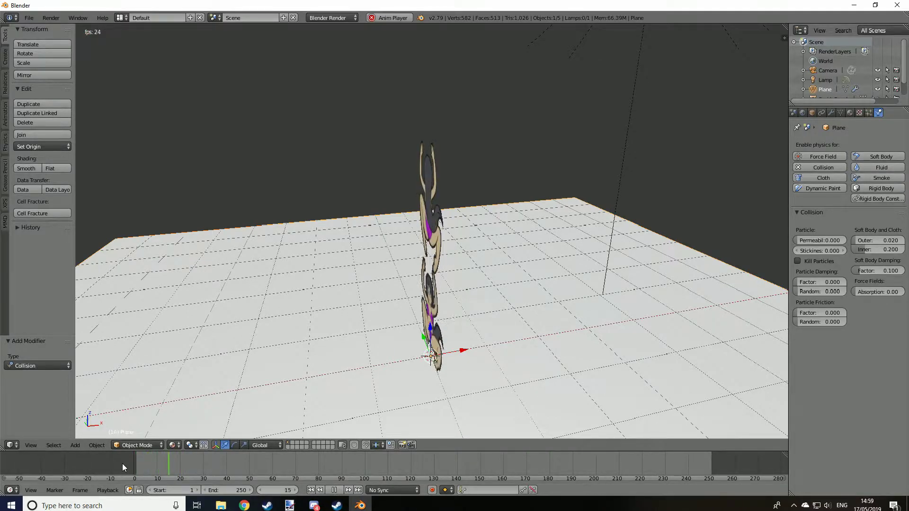
pyautogui.click(273, 467)
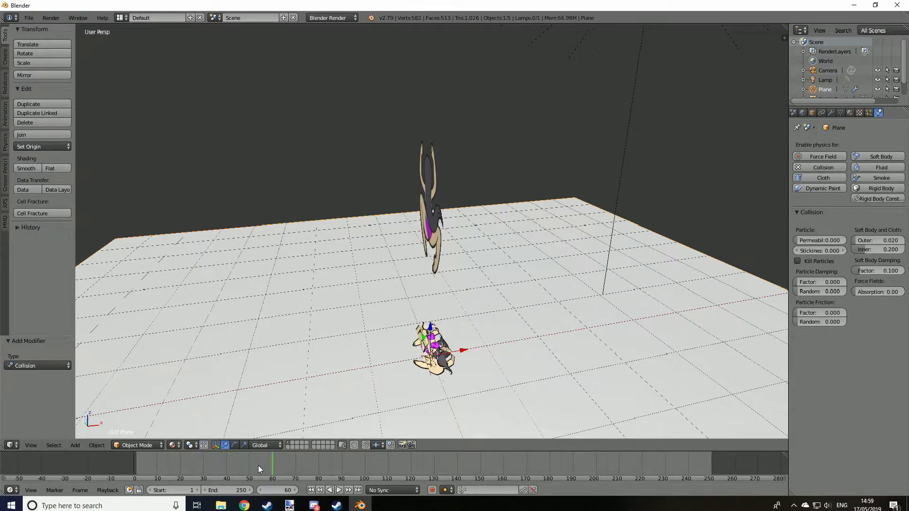
pyautogui.moveTo(275, 467); pyautogui.dragTo(114, 466)
pyautogui.moveTo(360, 322); pyautogui.dragTo(399, 260, button='middle')
pyautogui.scroll(2, 399, 260)
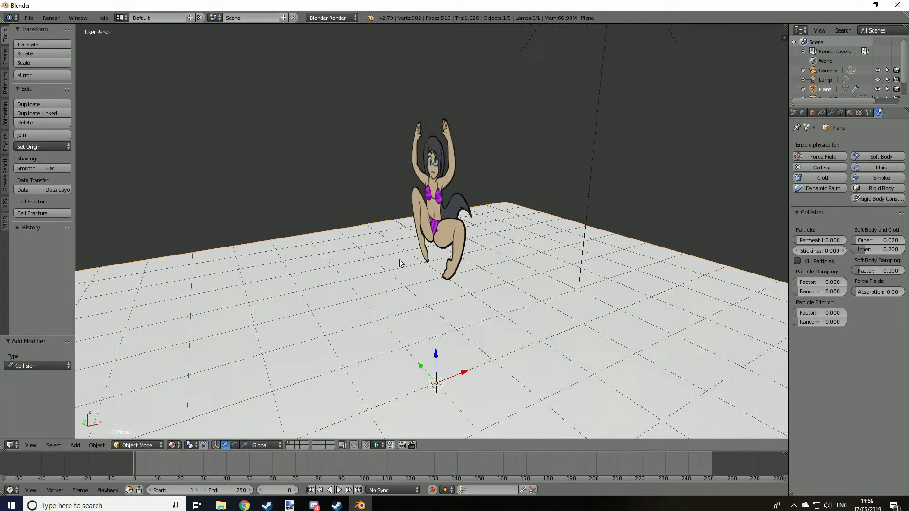
pyautogui.scroll(1, 399, 262)
pyautogui.click(339, 490)
pyautogui.click(157, 482)
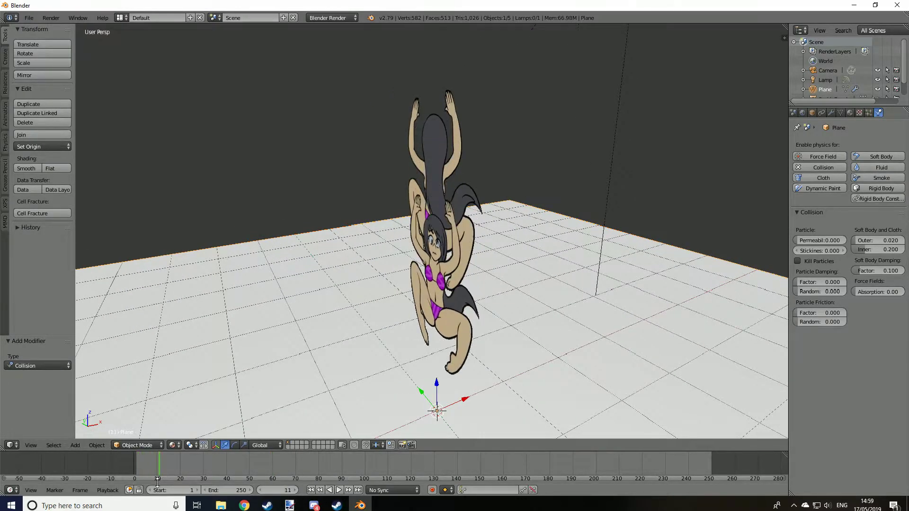
pyautogui.click(126, 462)
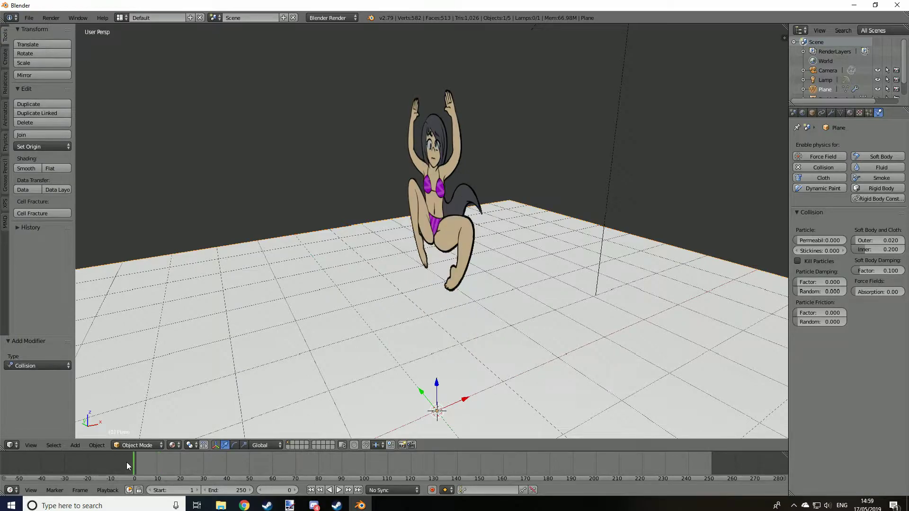
# Play the simulation to compare how the front and back planes behave, and return to frame 0.
pyautogui.click(339, 490)
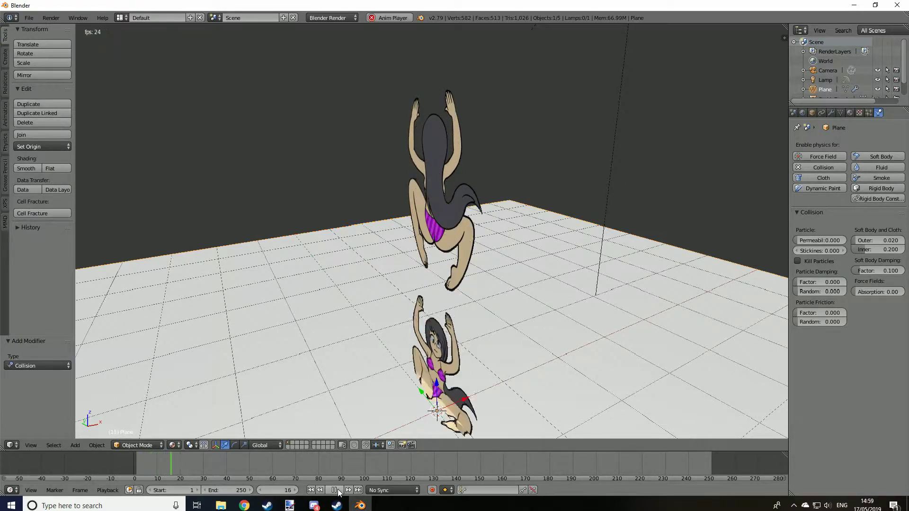
pyautogui.click(126, 463)
pyautogui.moveTo(531, 241); pyautogui.dragTo(467, 242, button='middle')
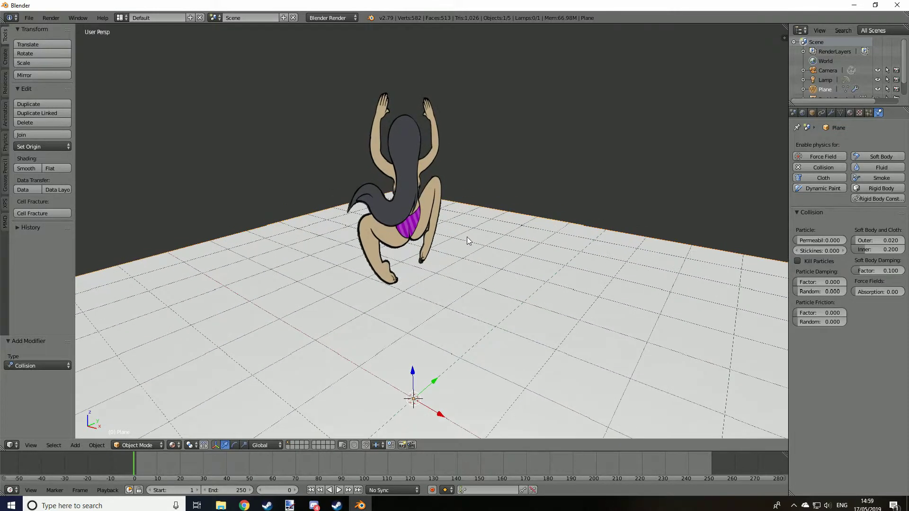
# Add a Surface Deform modifier to the back image plane with the front plane SophiaBeach as its target.
pyautogui.rightClick(393, 168)
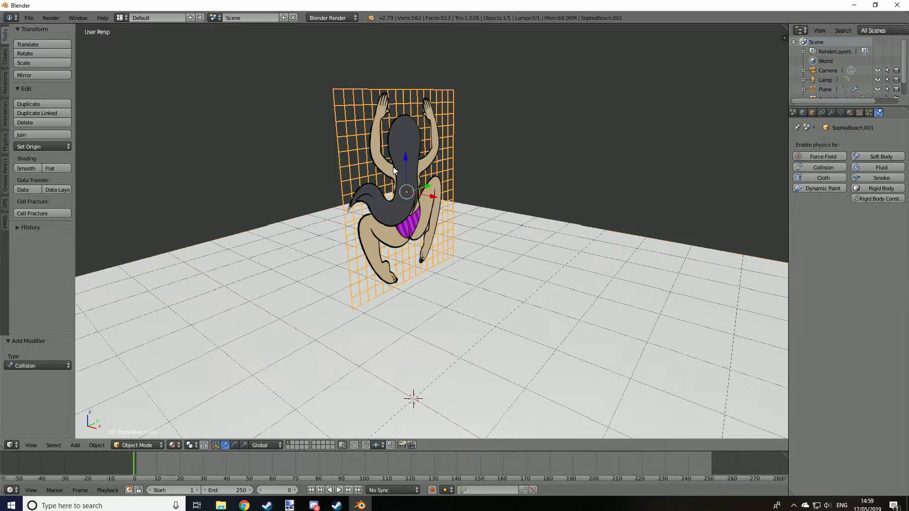
pyautogui.click(831, 112)
pyautogui.click(826, 144)
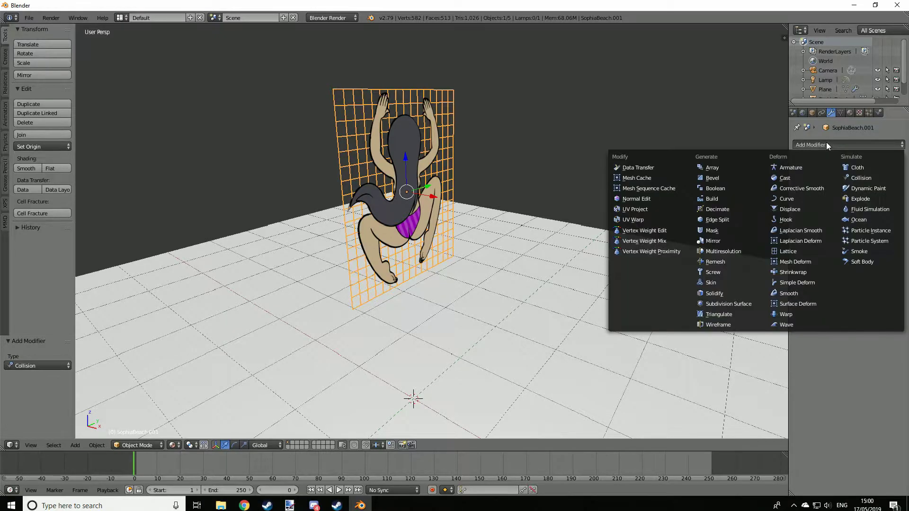
pyautogui.click(806, 305)
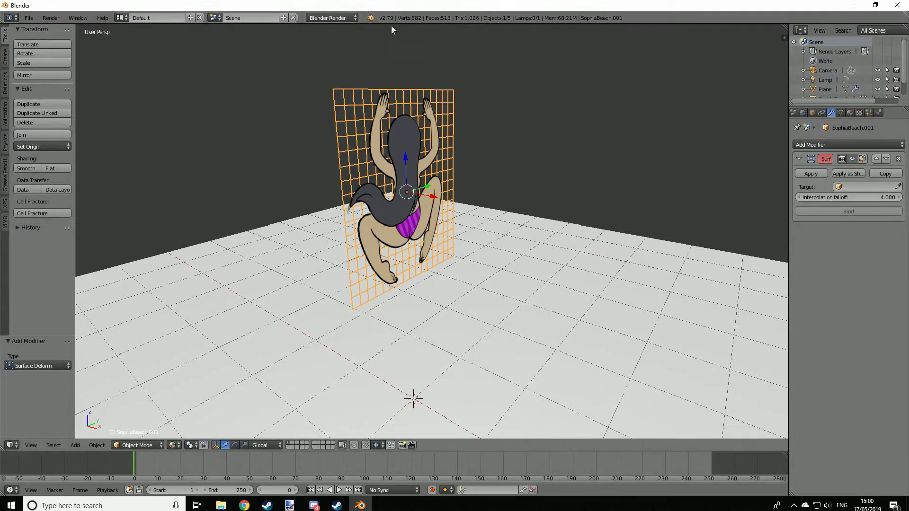
pyautogui.moveTo(648, 153); pyautogui.dragTo(520, 163, button='middle')
pyautogui.click(898, 187)
pyautogui.click(447, 143)
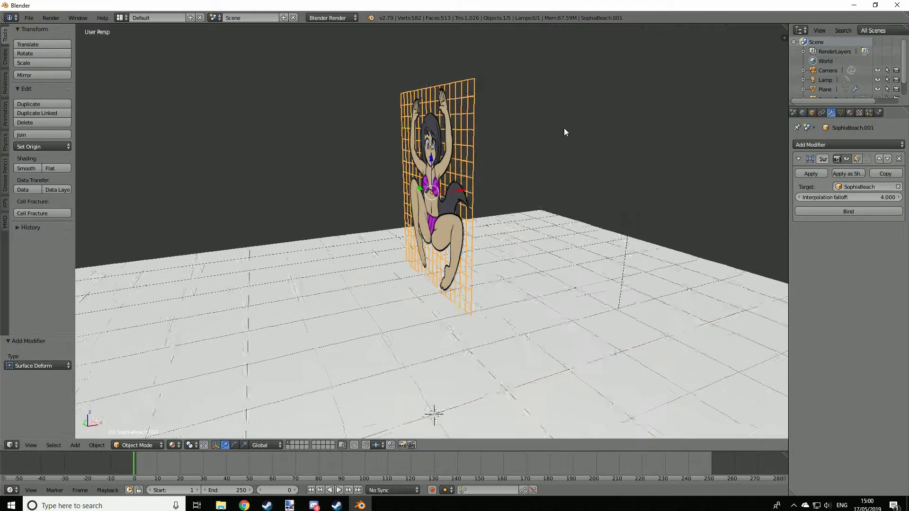
# Set the Surface Deform interpolation falloff to 2.000 and bind the back plane to its target.
pyautogui.moveTo(566, 126); pyautogui.dragTo(535, 129, button='middle')
pyautogui.moveTo(876, 198); pyautogui.dragTo(823, 198)
pyautogui.moveTo(659, 144); pyautogui.dragTo(635, 145, button='middle')
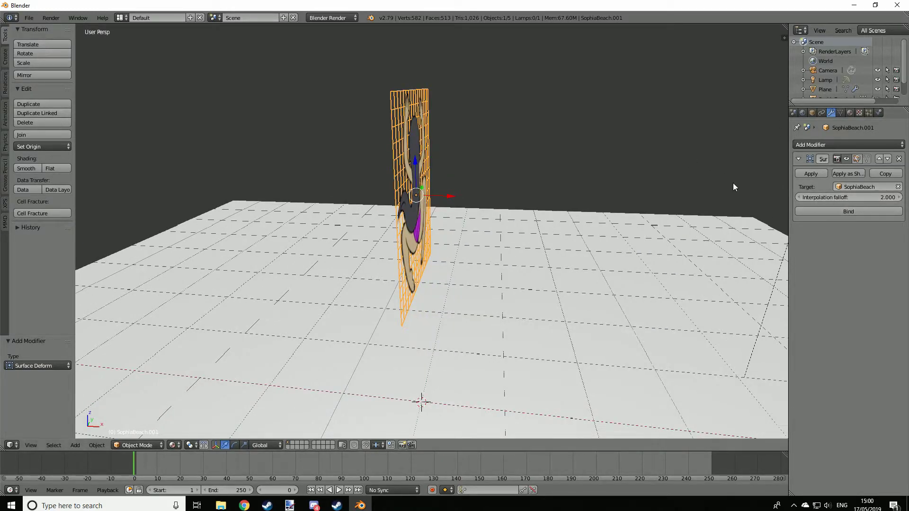
pyautogui.moveTo(743, 184); pyautogui.dragTo(709, 183, button='middle')
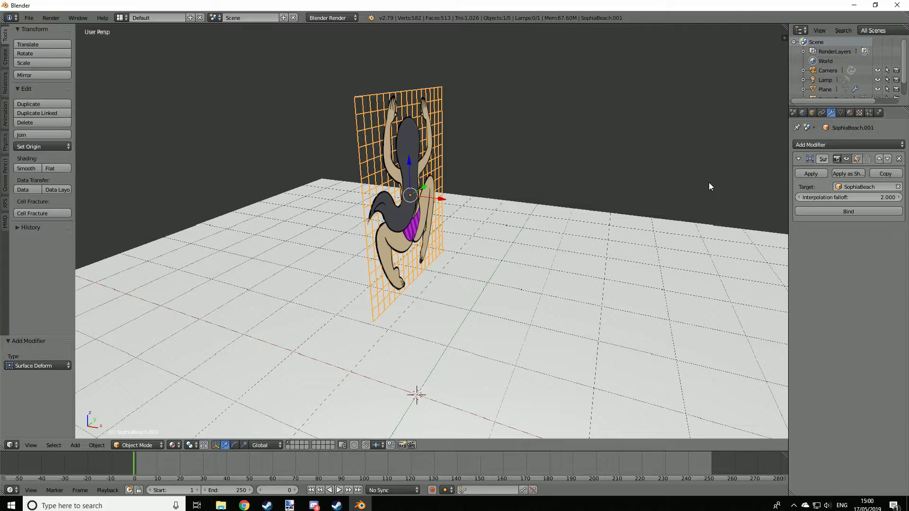
pyautogui.moveTo(708, 183); pyautogui.dragTo(842, 240, button='middle')
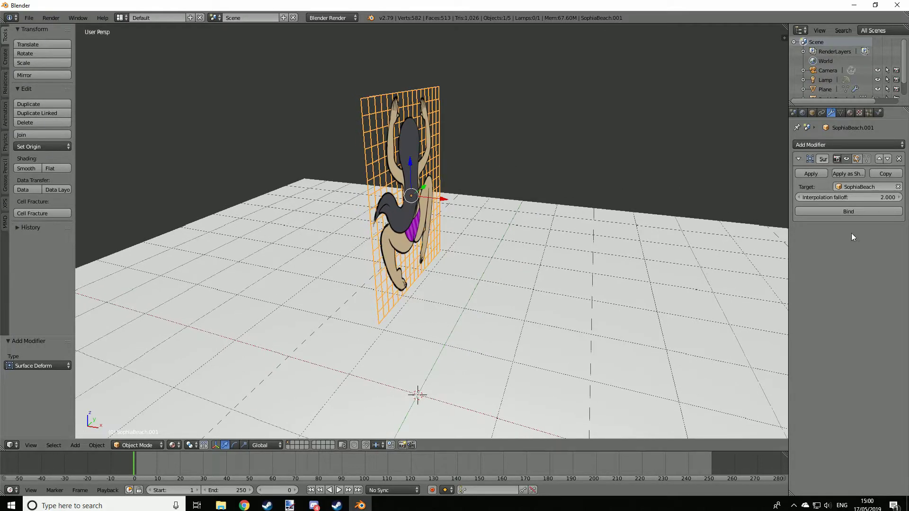
pyautogui.click(864, 214)
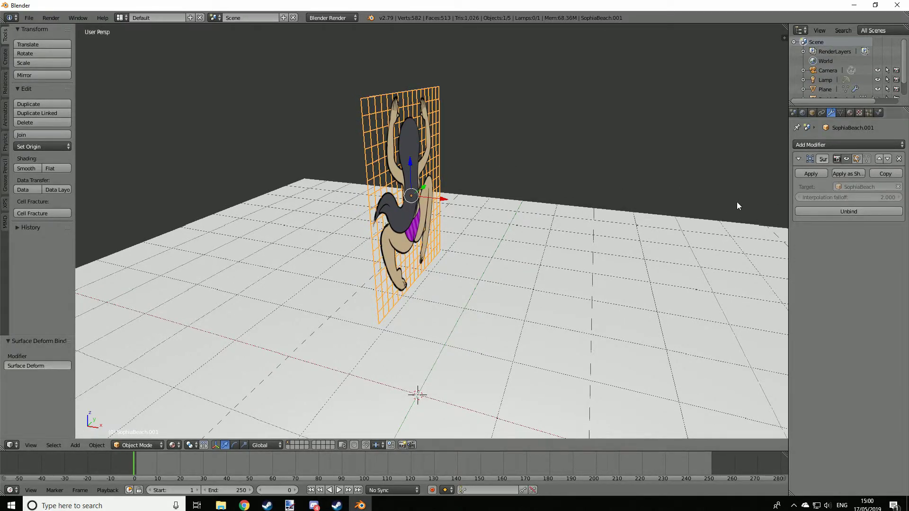
# Play the simulation to examine how the bound planes fall together onto the floor, and return to frame 0.
pyautogui.click(339, 490)
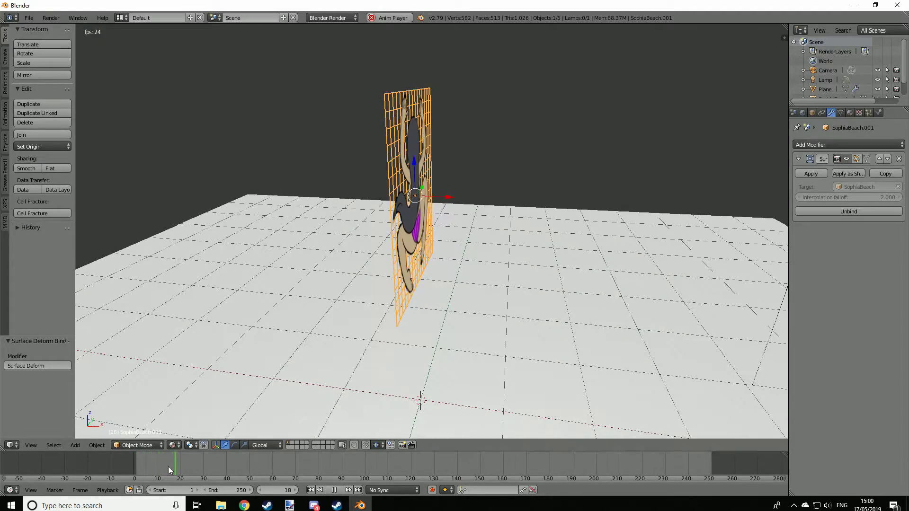
pyautogui.click(121, 467)
pyautogui.moveTo(213, 319); pyautogui.dragTo(307, 305, button='middle')
pyautogui.keyDown('shift'); pyautogui.moveTo(482, 318); pyautogui.dragTo(497, 189, button='middle'); pyautogui.keyUp('shift')
pyautogui.moveTo(486, 251); pyautogui.dragTo(459, 258, button='middle')
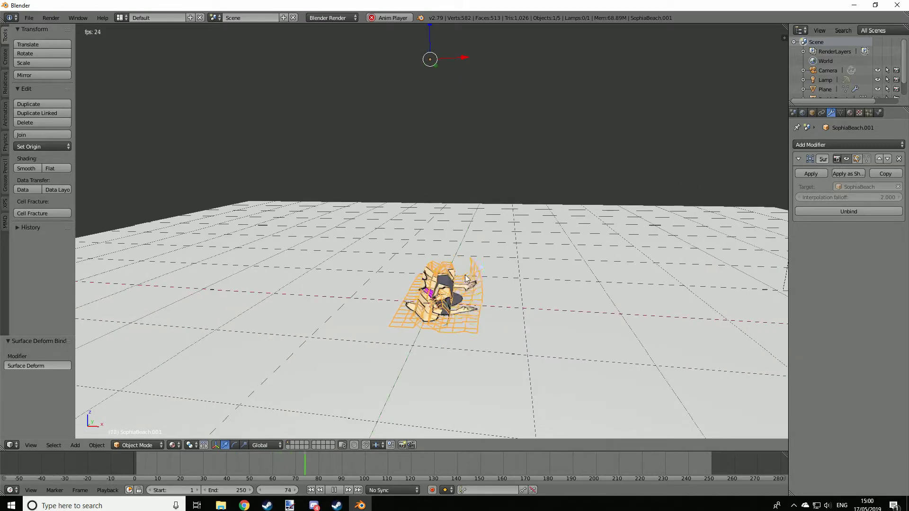
pyautogui.click(334, 490)
pyautogui.click(135, 456)
# Try rotating the front and back image planes together, and undo the rotation.
pyautogui.keyDown('shift'); pyautogui.moveTo(408, 227); pyautogui.dragTo(411, 391, button='middle'); pyautogui.keyUp('shift')
pyautogui.moveTo(417, 210); pyautogui.dragTo(454, 195, button='middle')
pyautogui.rightClick(444, 205)
pyautogui.keyDown('shift'); pyautogui.rightClick(420, 193); pyautogui.keyUp('shift')
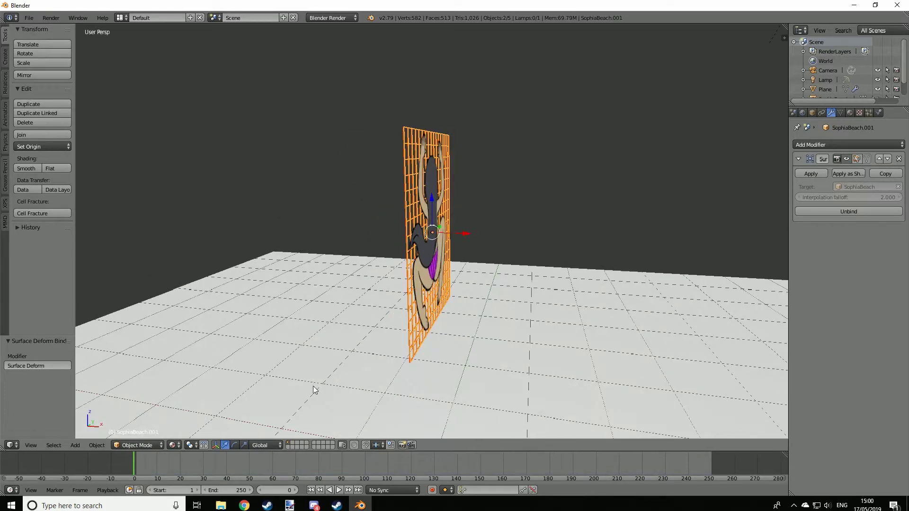
pyautogui.click(235, 445)
pyautogui.moveTo(419, 225); pyautogui.dragTo(465, 218)
pyautogui.hotkey('ctrl', 'z')
pyautogui.moveTo(439, 191); pyautogui.dragTo(454, 214, button='middle')
pyautogui.hotkey('ctrl', 'z')
pyautogui.moveTo(274, 431); pyautogui.dragTo(226, 459, button='middle')
# Move only the front image plane 1.071 along X, away from the back plane.
pyautogui.click(225, 444)
pyautogui.rightClick(442, 251)
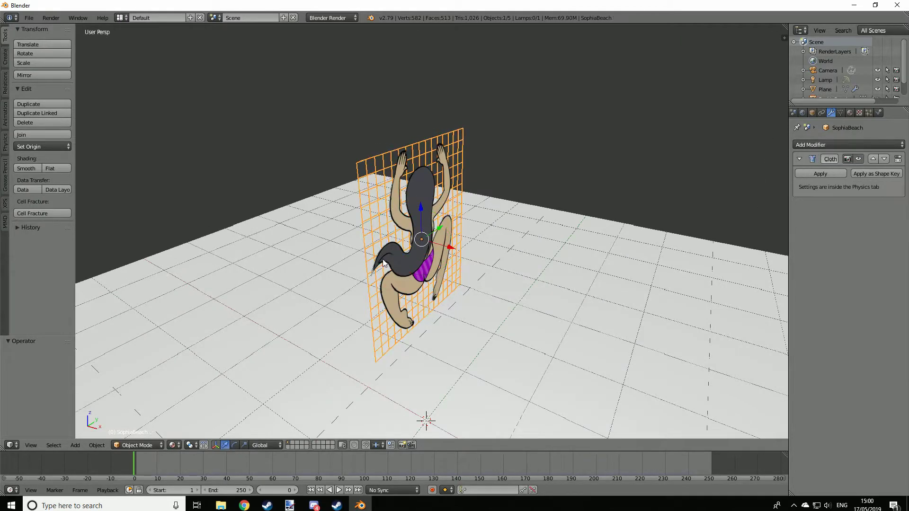
pyautogui.moveTo(446, 248); pyautogui.dragTo(544, 277)
pyautogui.moveTo(545, 277); pyautogui.dragTo(634, 242, button='middle')
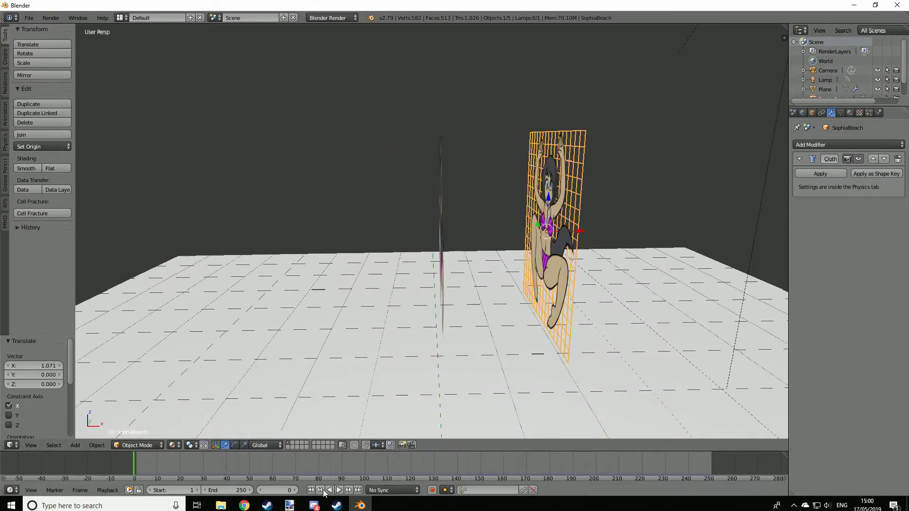
# Play the simulation with nothing selected to examine how the separated planes deform, and return to frame 0.
pyautogui.click(339, 491)
pyautogui.moveTo(194, 412); pyautogui.dragTo(379, 220, button='middle')
pyautogui.press('a')
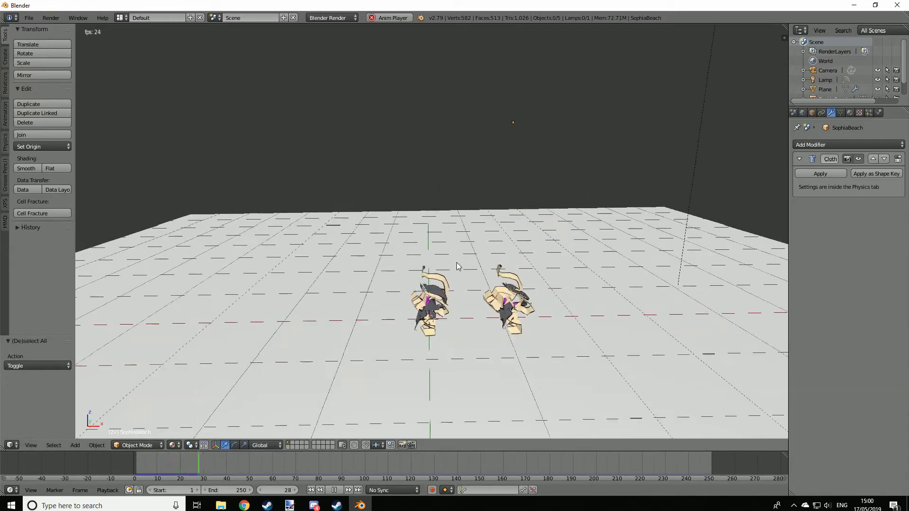
pyautogui.moveTo(458, 296); pyautogui.dragTo(370, 429, button='middle')
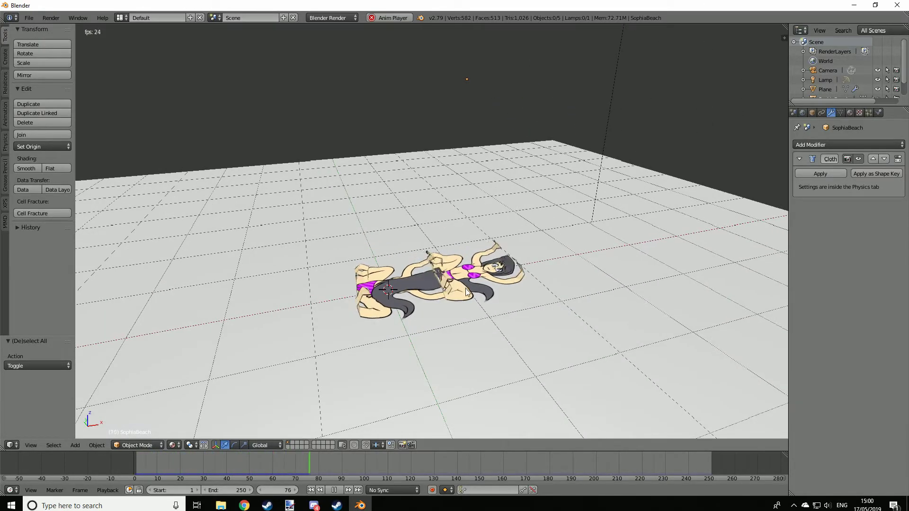
pyautogui.press('Escape')
pyautogui.moveTo(318, 227); pyautogui.dragTo(439, 152, button='middle')
pyautogui.moveTo(447, 189); pyautogui.dragTo(454, 159, button='middle')
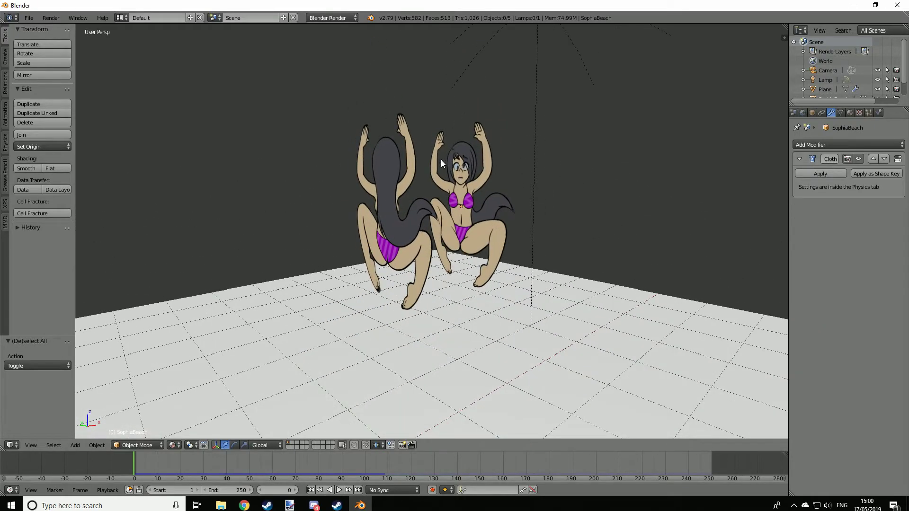
# Raise the back image plane 0.976 along Z and play the simulation to compare how both planes fall.
pyautogui.rightClick(362, 184)
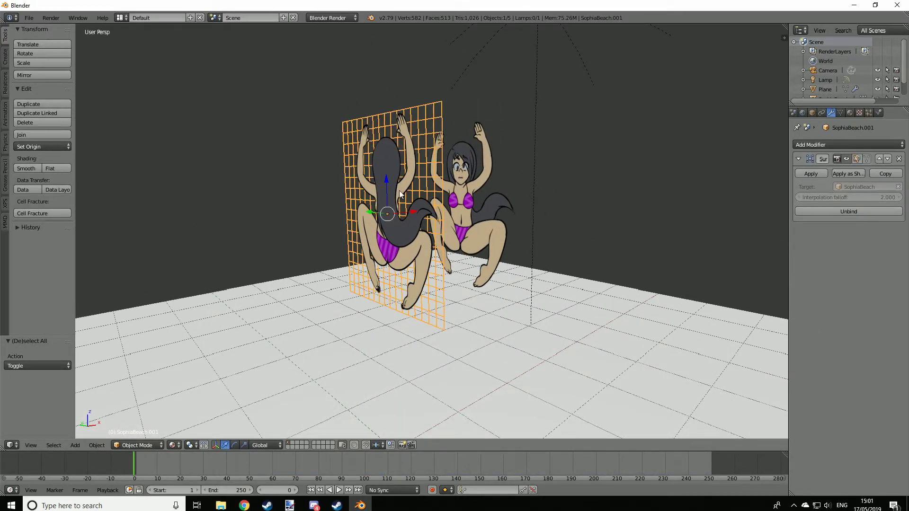
pyautogui.moveTo(385, 197); pyautogui.dragTo(398, 130)
pyautogui.scroll(-3, 399, 129)
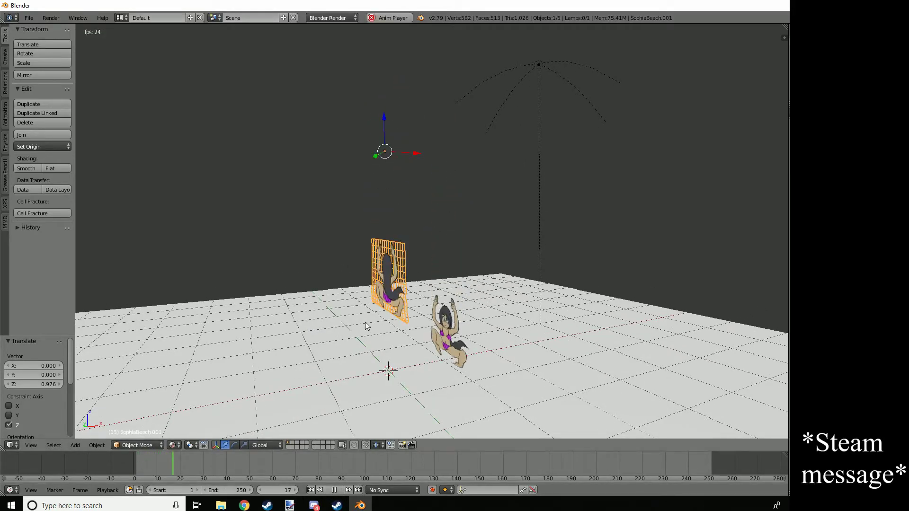
pyautogui.press('a')
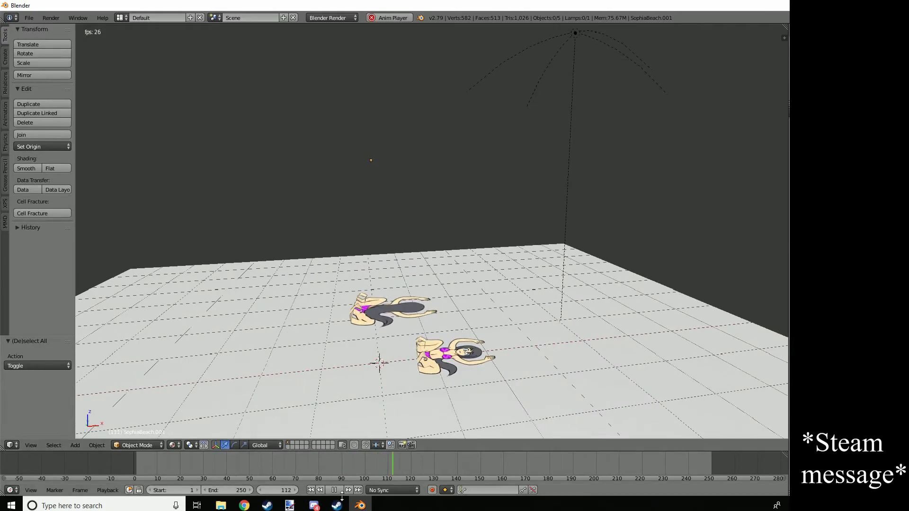
pyautogui.press('Escape')
pyautogui.moveTo(388, 260); pyautogui.dragTo(420, 252, button='middle')
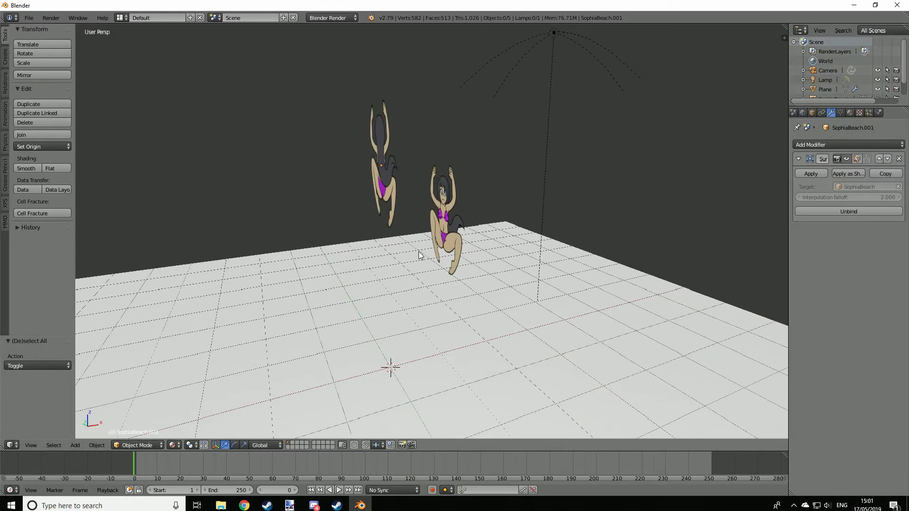
# Undo the vertical move of the back plane and the sideways move of the front plane.
pyautogui.hotkey('ctrl', 'z')
pyautogui.hotkey('ctrl', 'z')
pyautogui.hotkey('ctrl', 'z')
pyautogui.hotkey('ctrl', 'z')
pyautogui.hotkey('ctrl', 'z')
pyautogui.hotkey('ctrl', 'z')
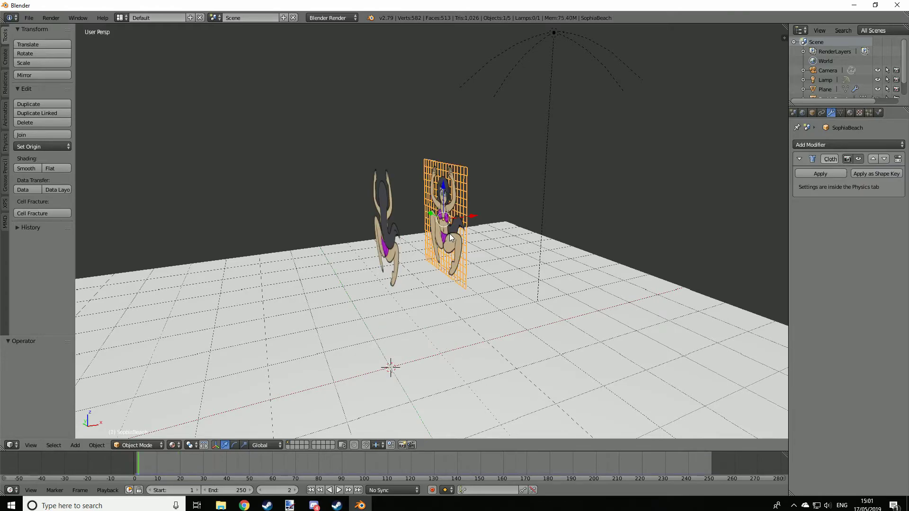
# Select both image planes, rotate them together with the Rotate manipulator, and deselect everything.
pyautogui.moveTo(450, 238); pyautogui.dragTo(441, 189, button='middle')
pyautogui.scroll(2, 492, 226)
pyautogui.keyDown('shift'); pyautogui.rightClick(413, 188); pyautogui.keyUp('shift')
pyautogui.click(234, 444)
pyautogui.moveTo(479, 197); pyautogui.dragTo(490, 212)
pyautogui.moveTo(499, 213); pyautogui.dragTo(557, 211, button='middle')
pyautogui.press('a')
# Play the simulation to examine how the rotated two-sided cutout lands on the floor.
pyautogui.click(338, 489)
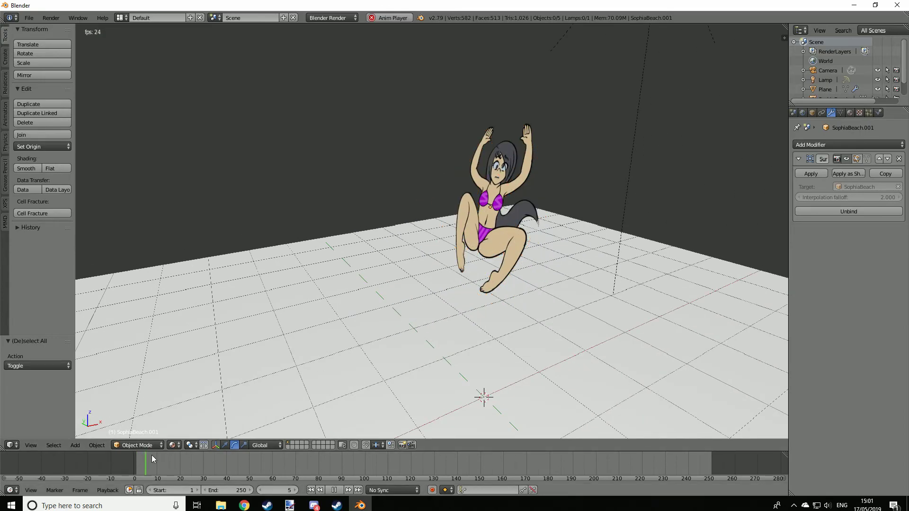
pyautogui.keyDown('shift'); pyautogui.moveTo(465, 321); pyautogui.dragTo(425, 225, button='middle'); pyautogui.keyUp('shift')
pyautogui.moveTo(479, 283); pyautogui.dragTo(459, 272, button='middle')
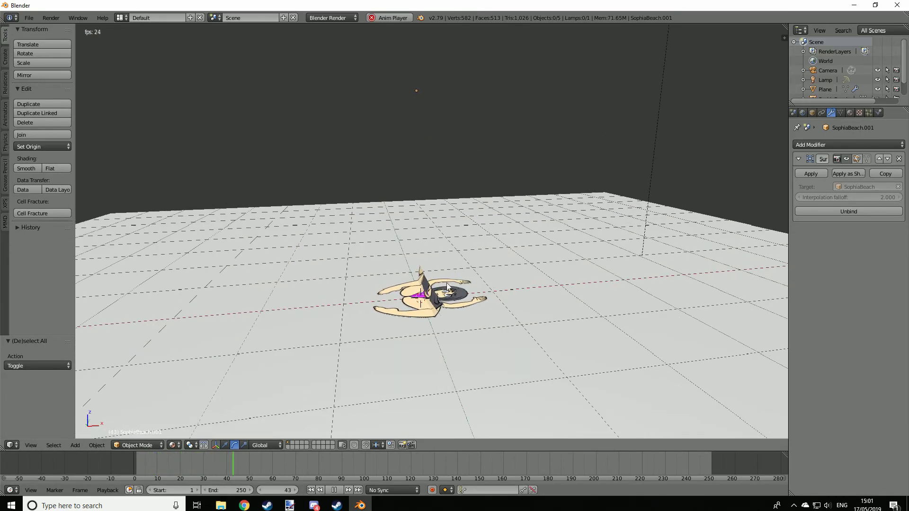